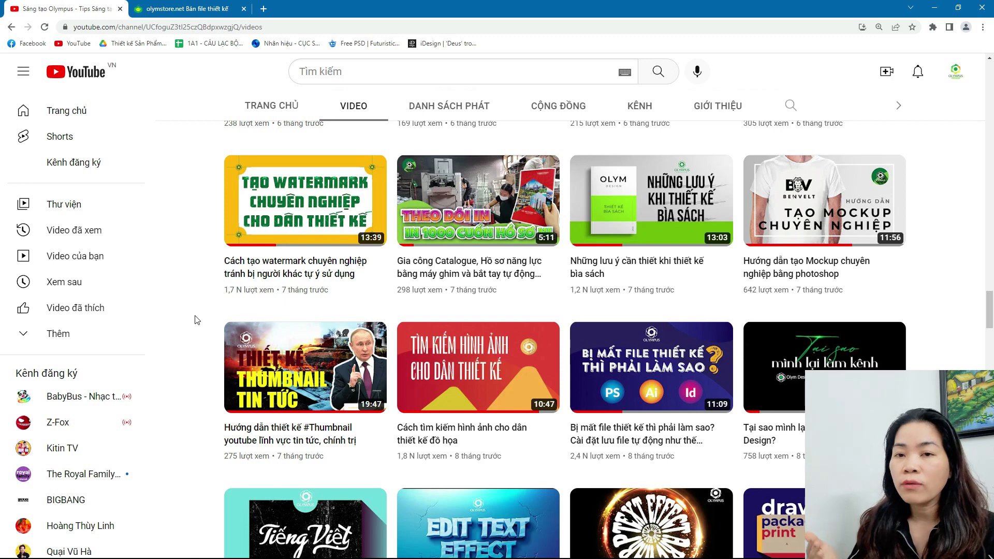
Scroll the watermarked product popup and open the third related Tet design's product page
mouse_move(262, 223)
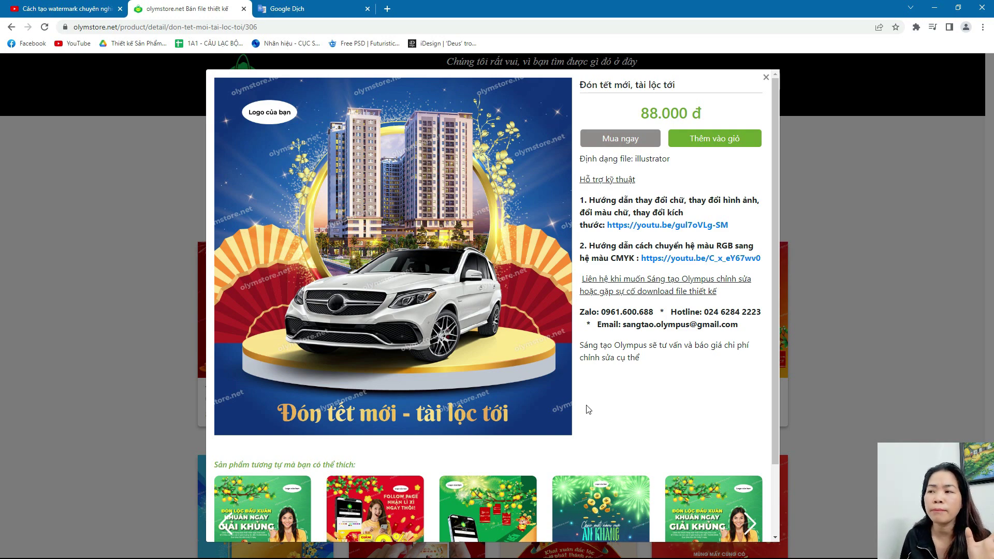
scroll(573, 399, down, 2)
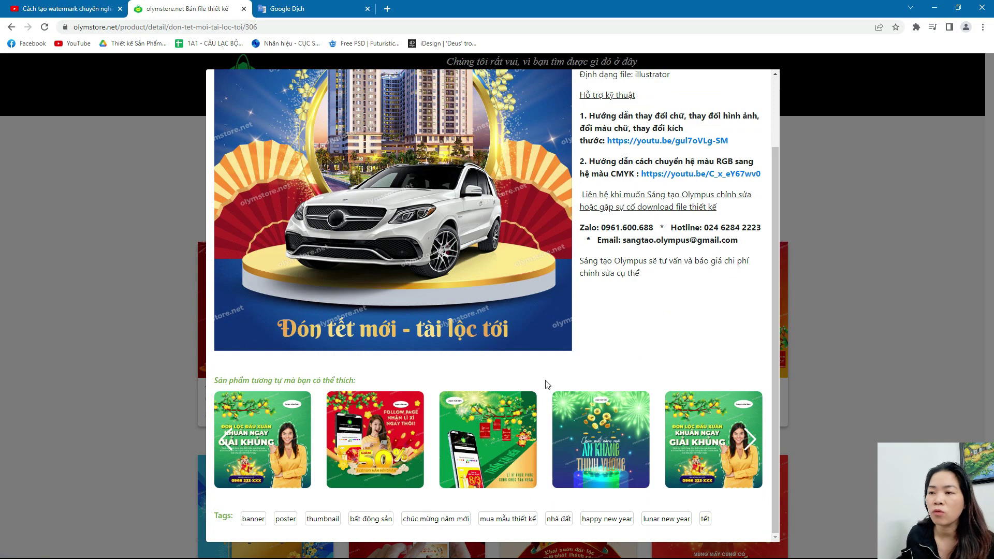
click(515, 460)
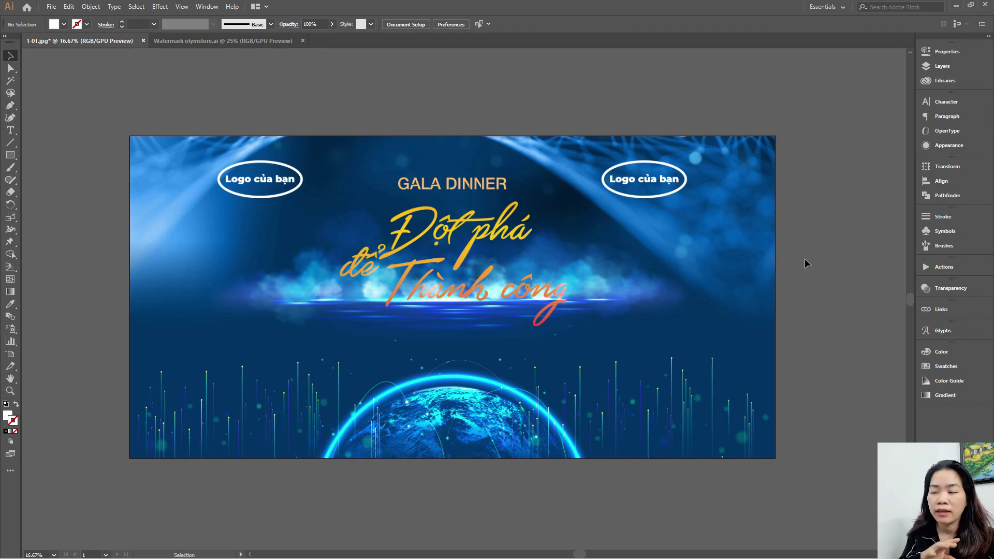
Paste the olymstore.net watermark pattern in front over the 1-01.jpg banner and select the watermark group
key(ctrl+f)
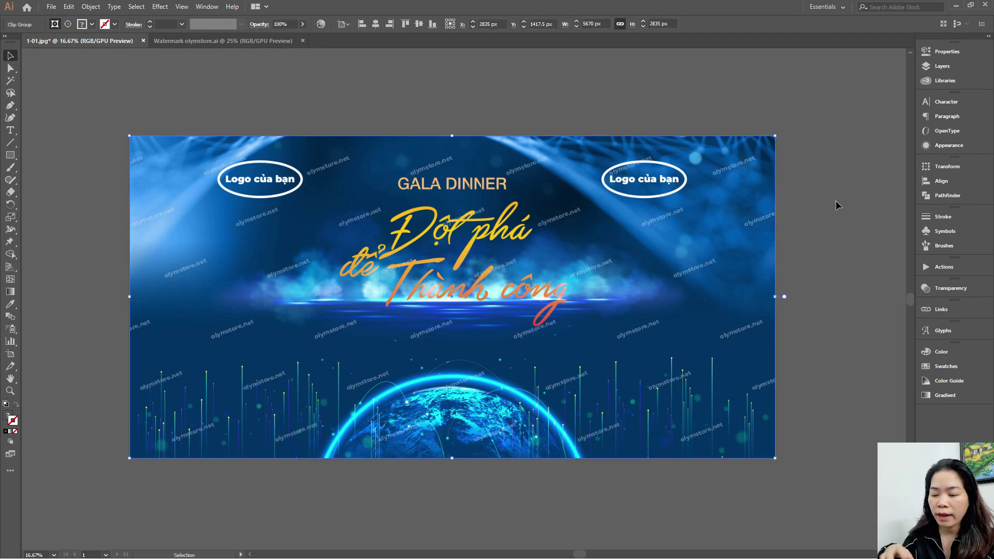
click(835, 200)
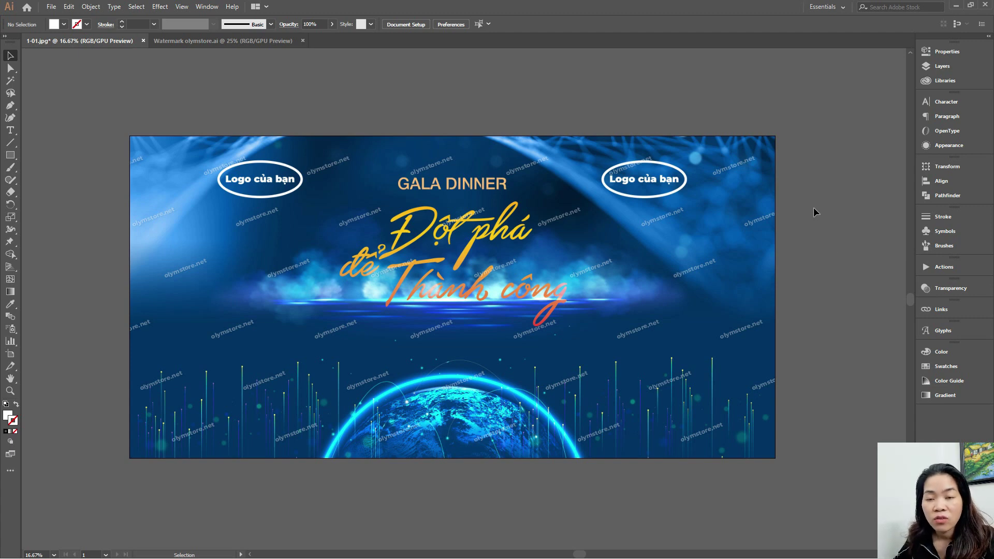
click(416, 197)
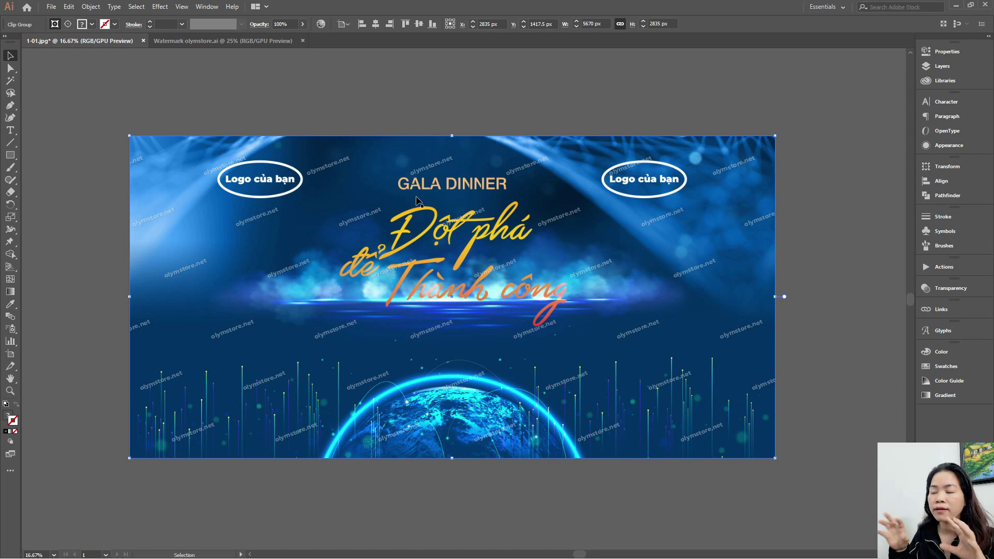
click(363, 216)
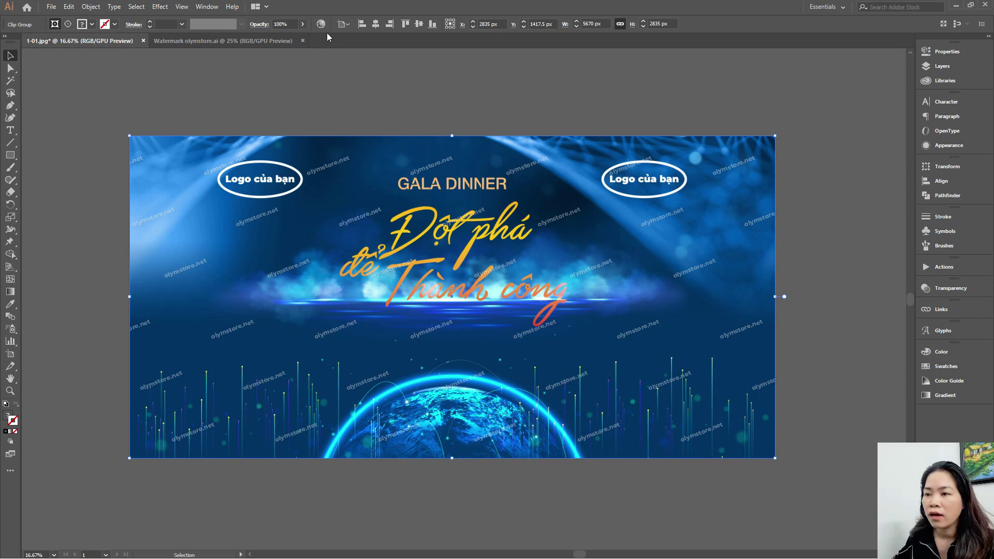
Set the watermark group's opacity to 20% and deselect to preview the faded pattern
click(289, 24)
text(20)
key(Return)
click(507, 97)
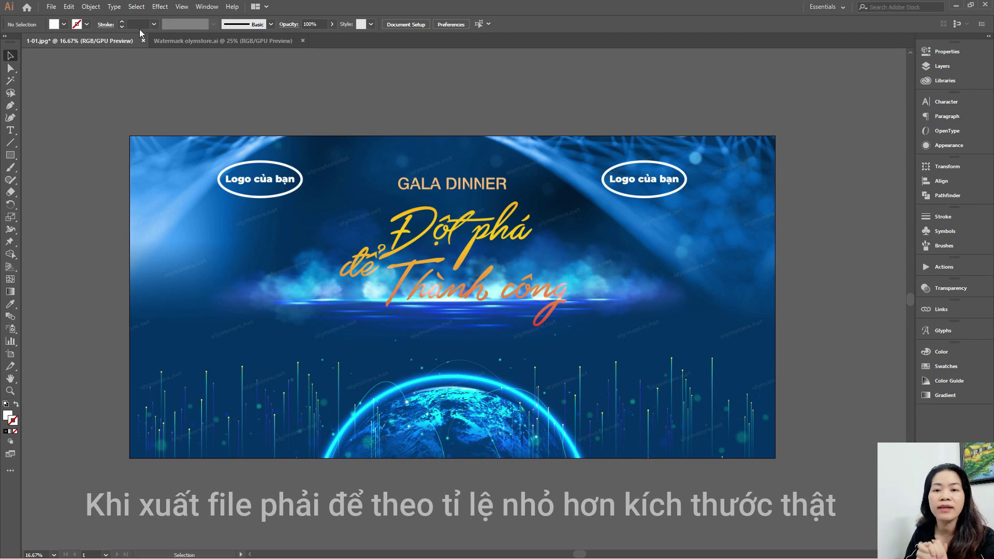
click(51, 7)
Export As JPEG named 1-01 to DATA 2 (D:), using artboards only
mouse_move(78, 189)
click(277, 200)
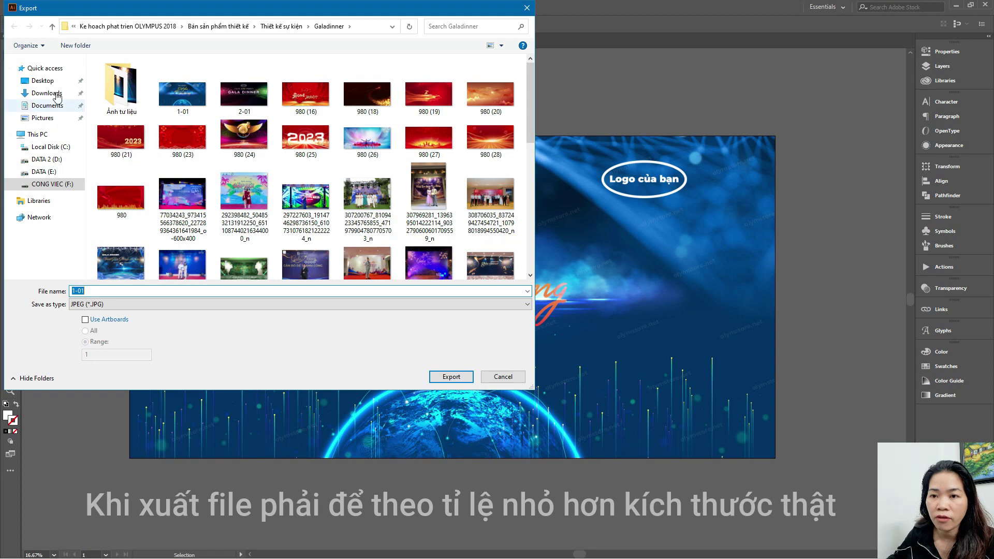
click(54, 165)
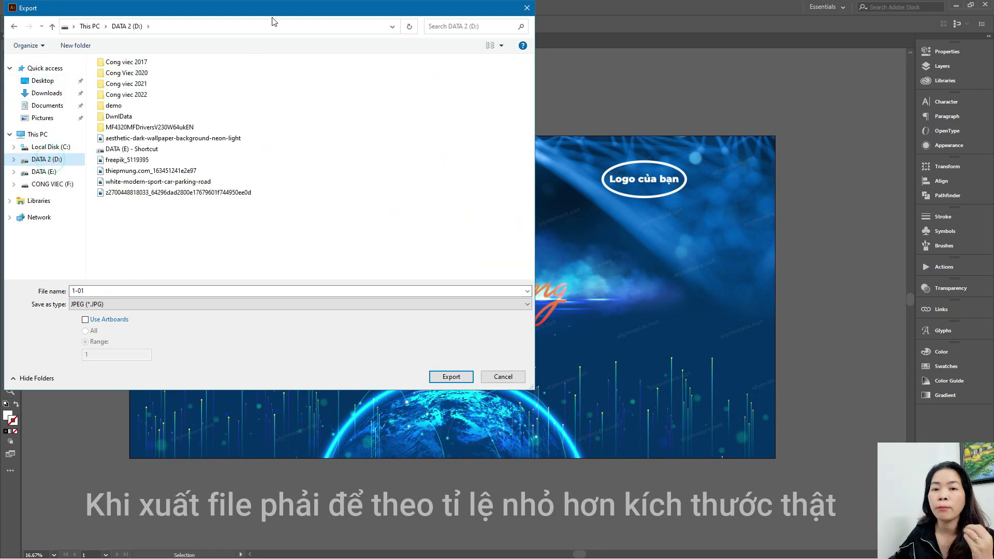
drag(272, 11, 608, 84)
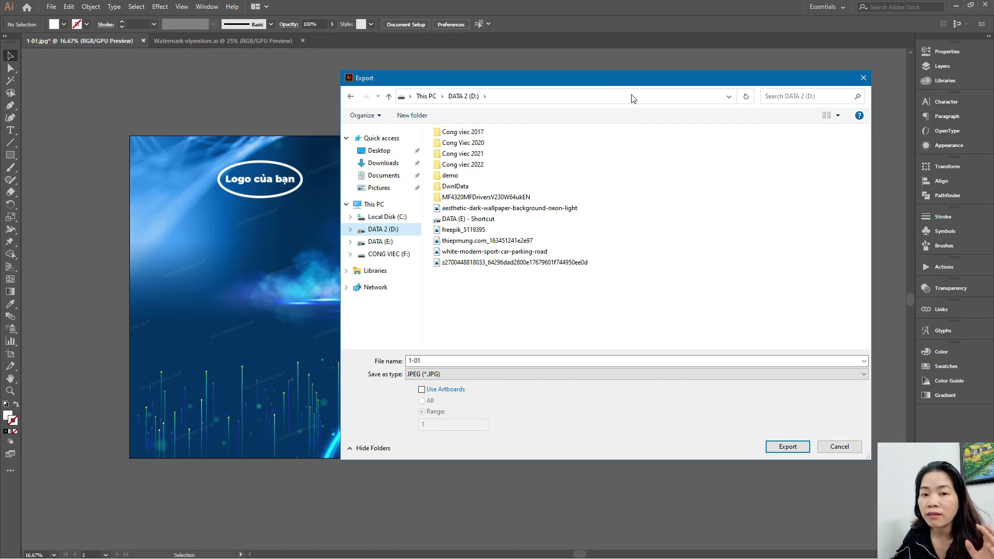
click(447, 390)
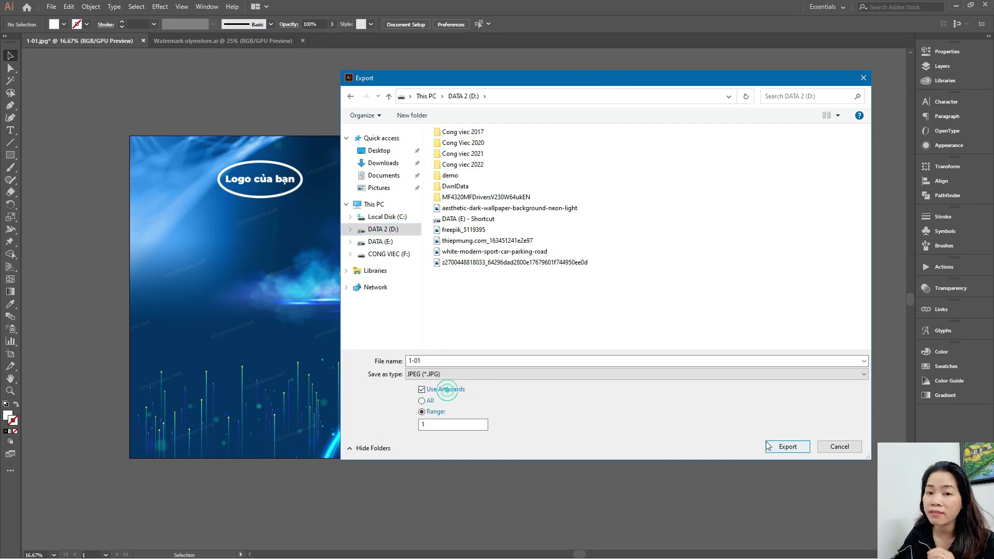
click(791, 446)
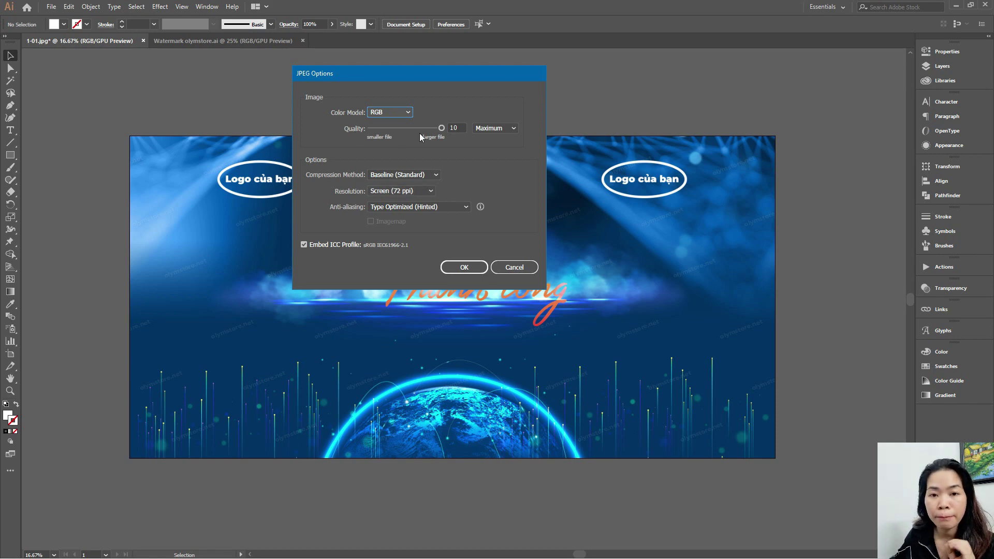
Set JPEG quality to Medium with value 5 and save the exported image
click(505, 129)
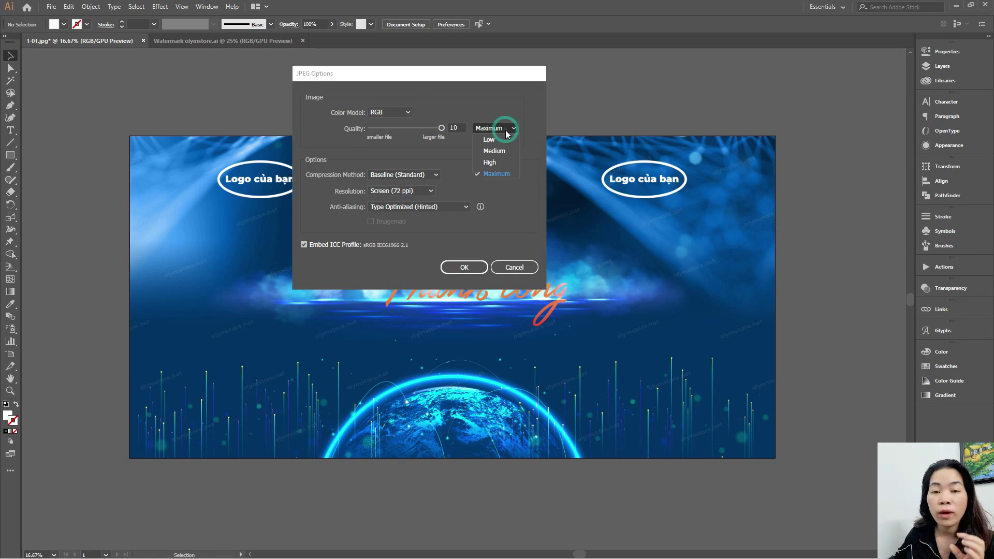
click(503, 151)
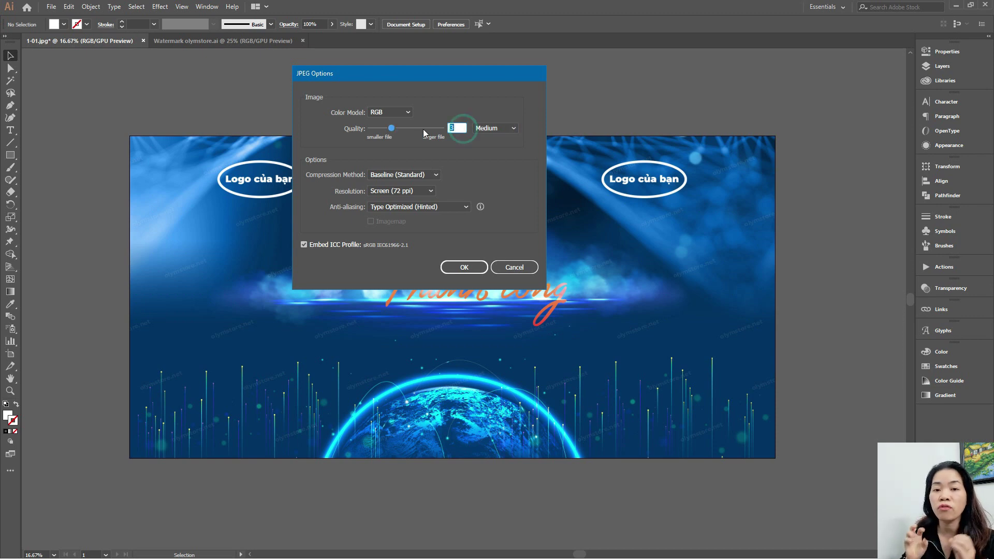
text(5)
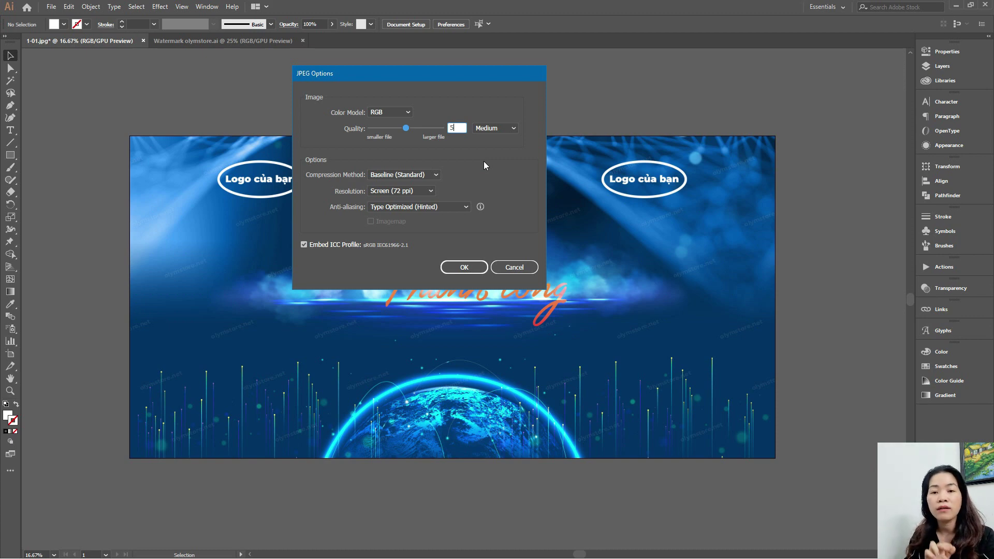
click(464, 267)
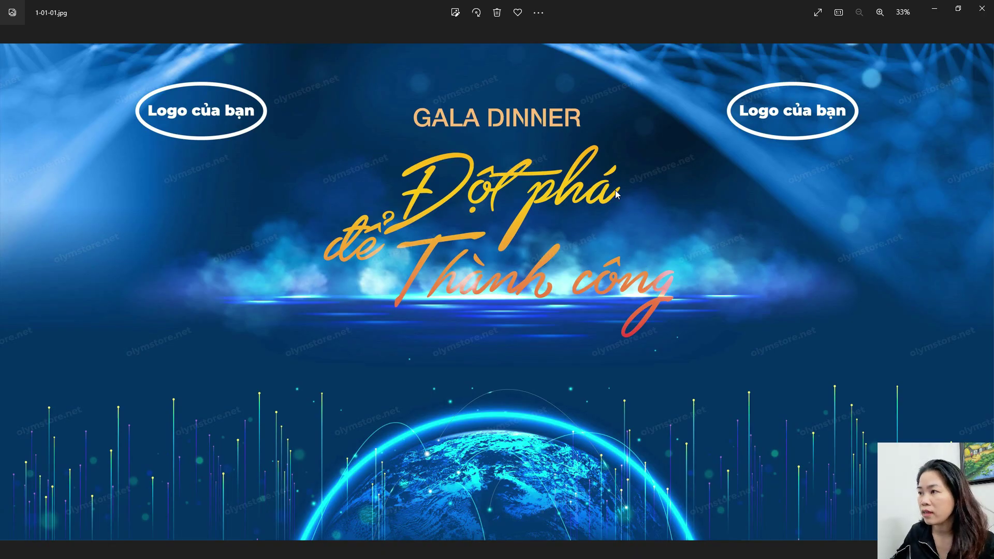
Zoom into 1-01-01.jpg to inspect the olymstore.net watermark, then close Photos
scroll(629, 89, up, 2)
scroll(629, 93, up, 2)
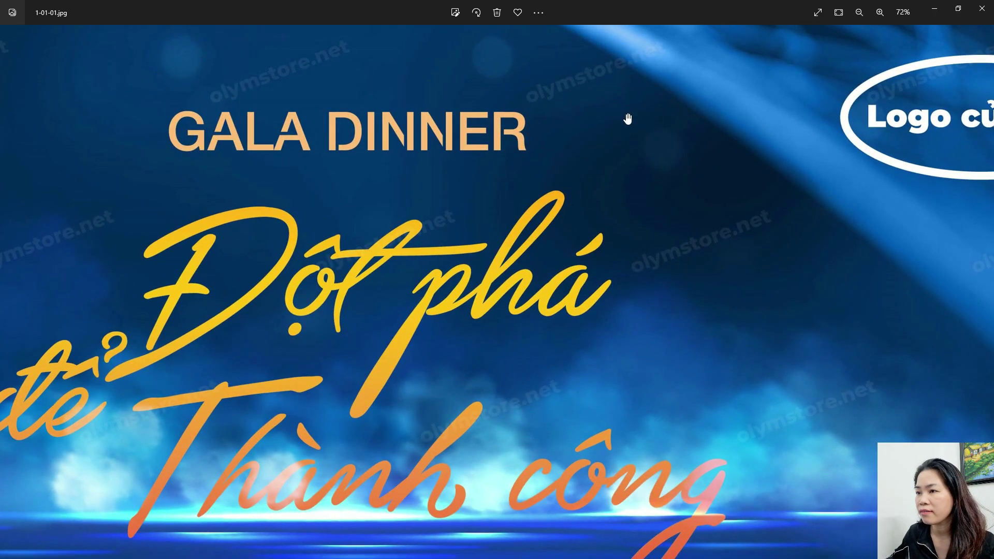
scroll(478, 127, up, 2)
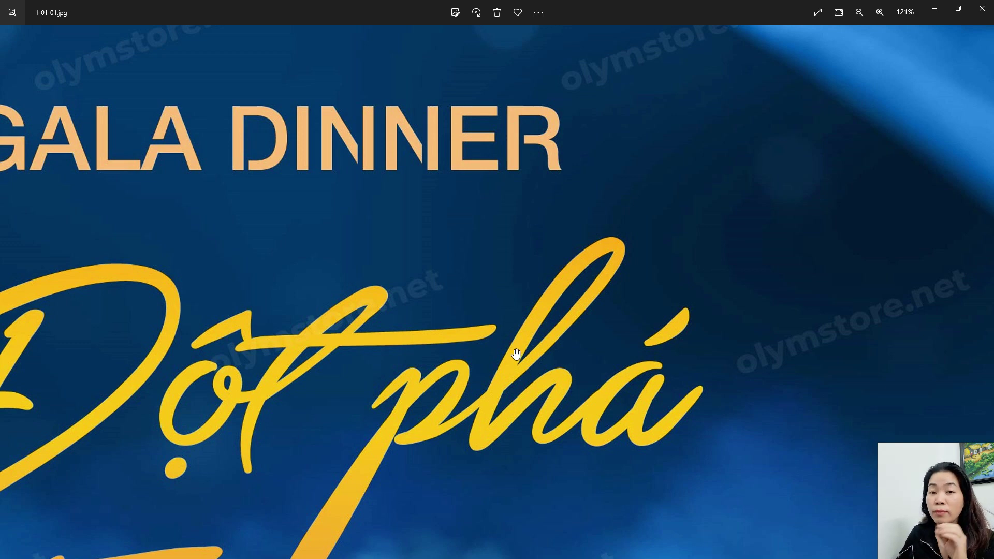
scroll(516, 354, down, 6)
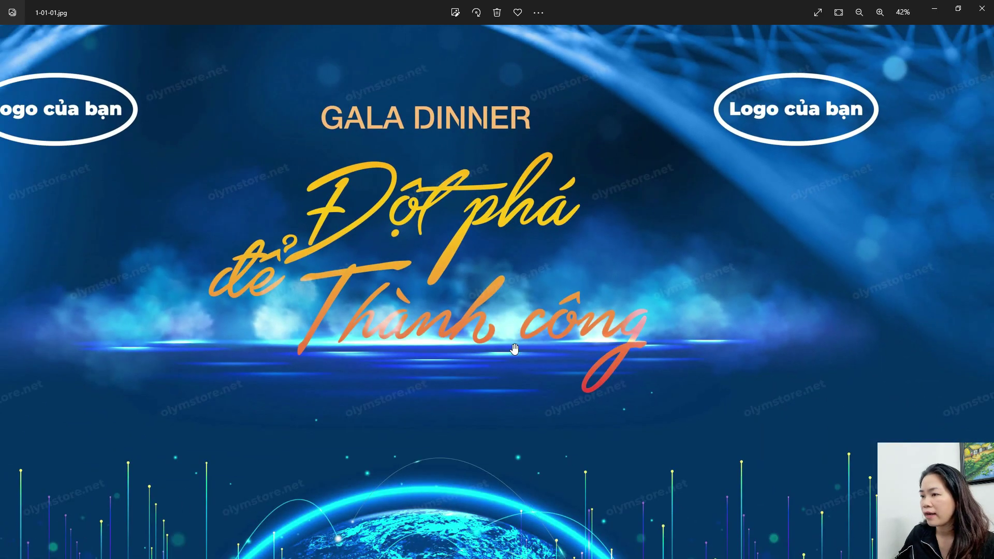
scroll(513, 343, down, 1)
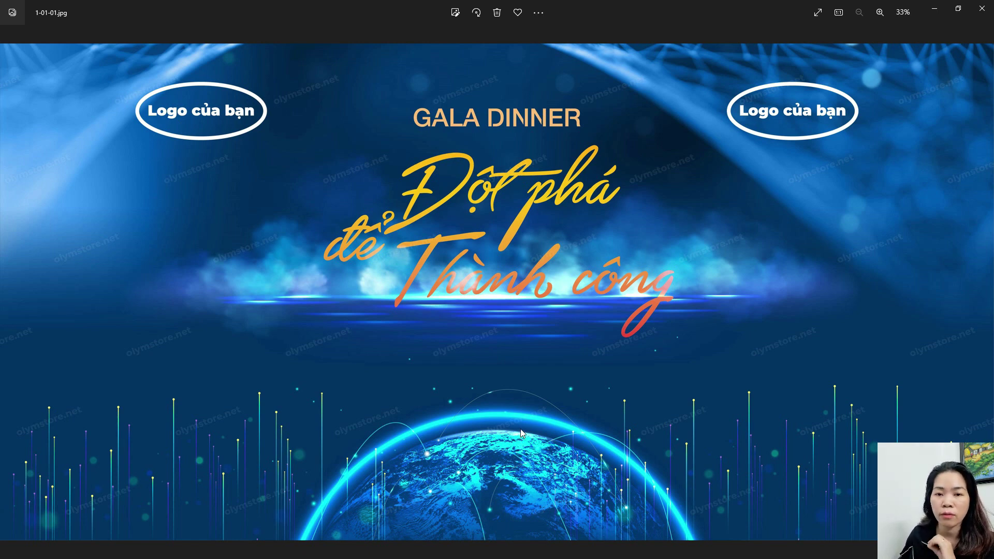
scroll(520, 430, up, 2)
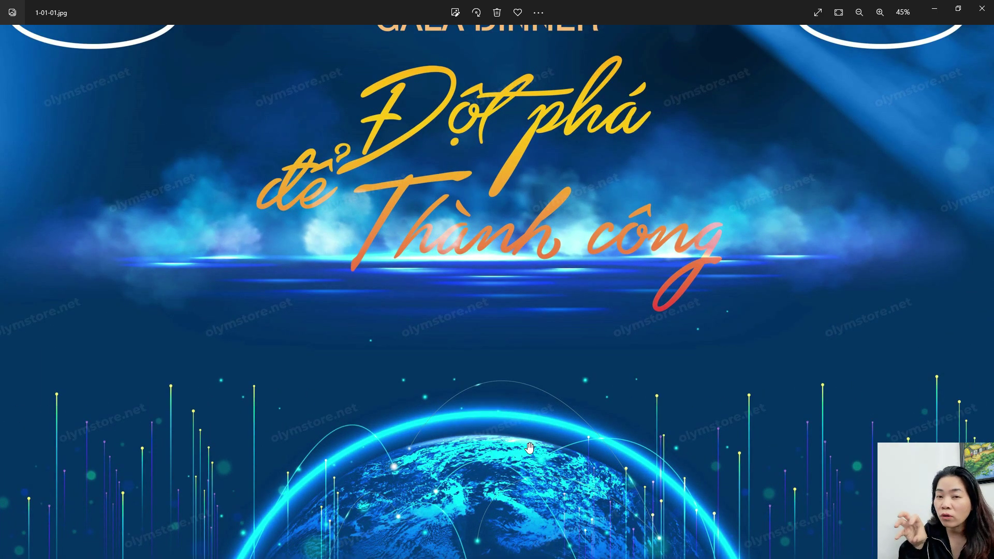
click(982, 9)
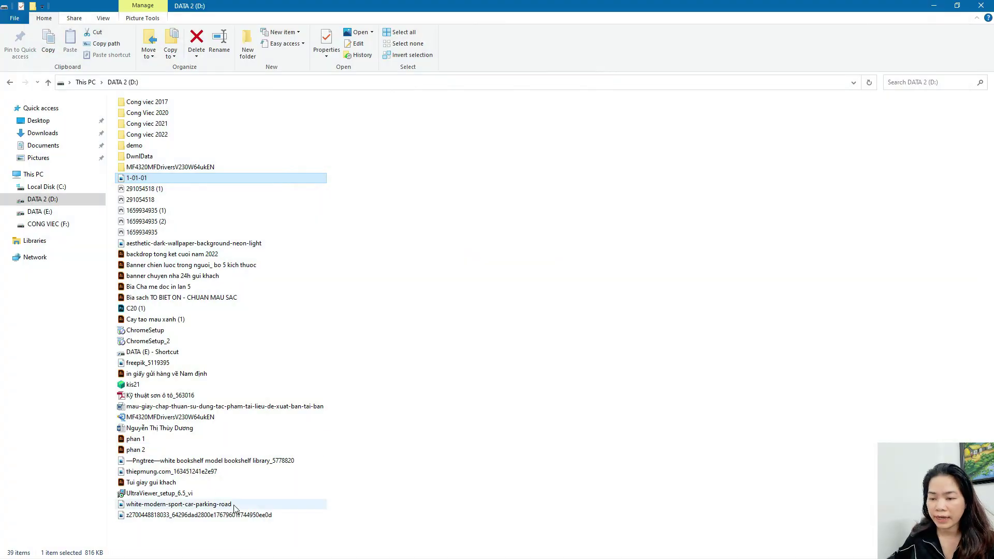
Show the desktop and bring the watermarked 1-01.jpg banner in Illustrator back to front
key(super+d)
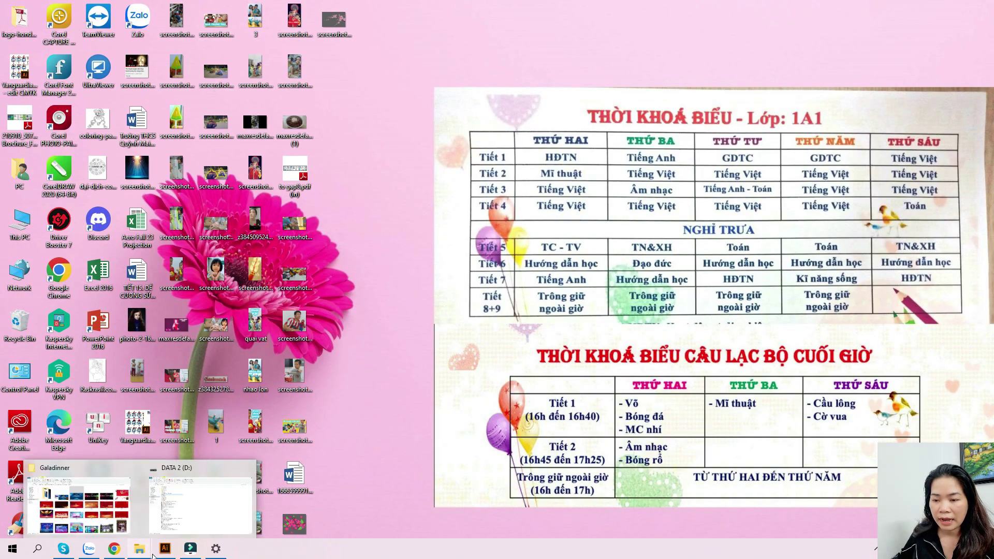
click(165, 550)
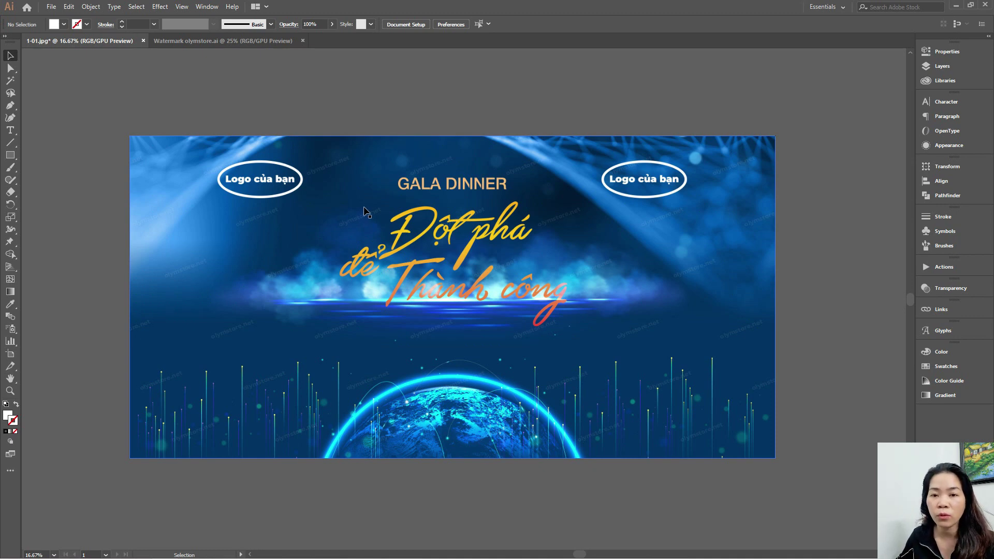
key(alt+Tab)
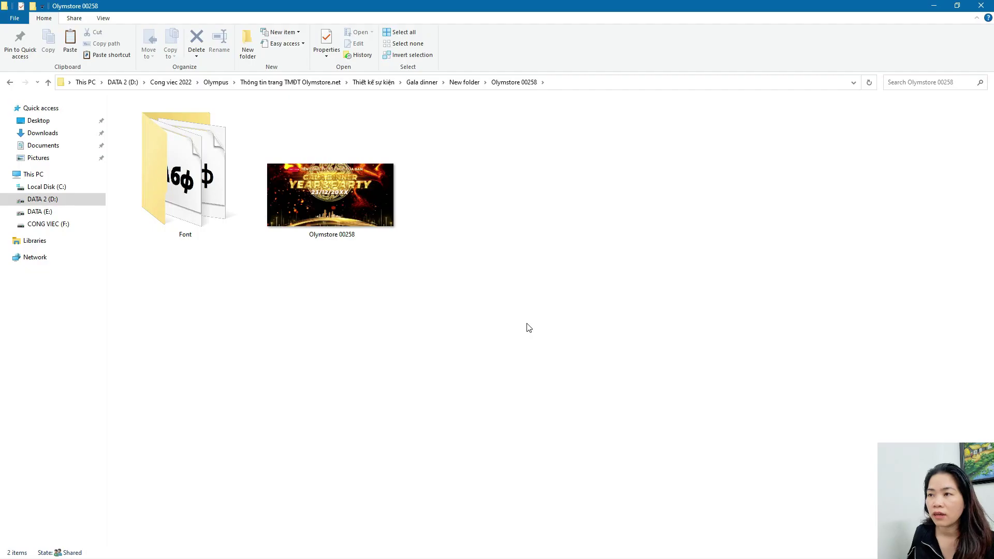
Use the 'New folder' breadcrumb to reach the folder holding Olymstore 00258
click(465, 82)
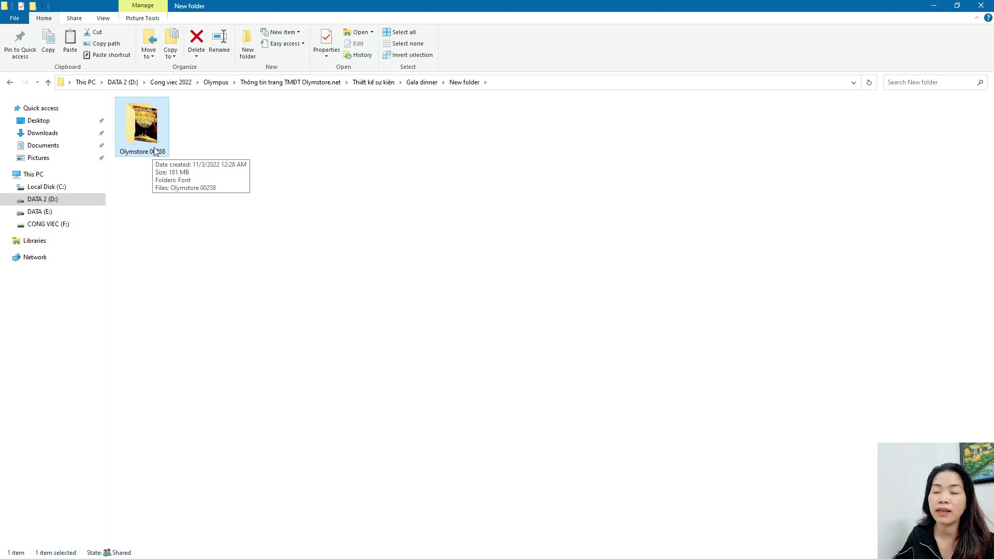
Open the Olymstore 00258 folder to check its contents, then return to New folder
double_click(155, 150)
click(300, 325)
key(BackSpace)
Pack Olymstore 00258 into a password-protected RAR archive beside the folder
right_click(151, 138)
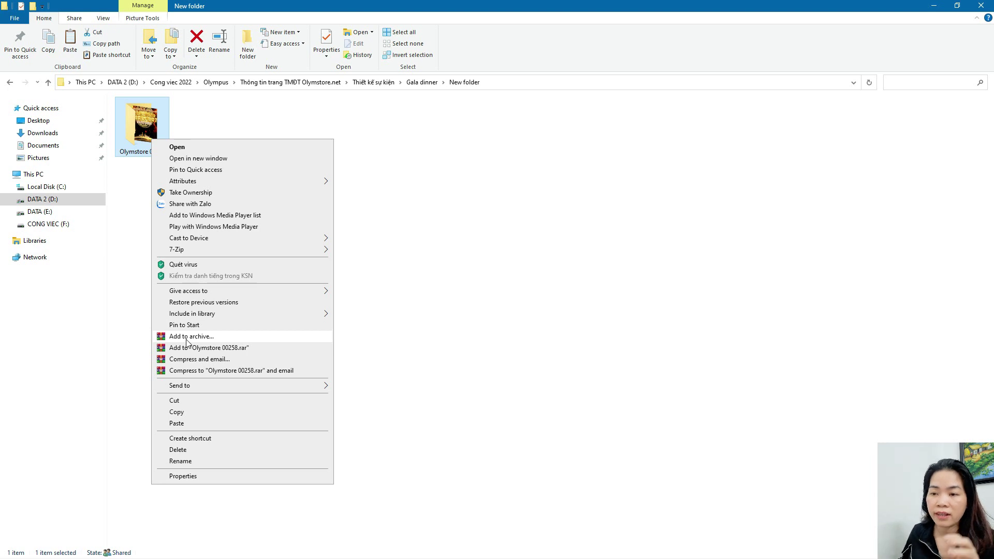
click(187, 338)
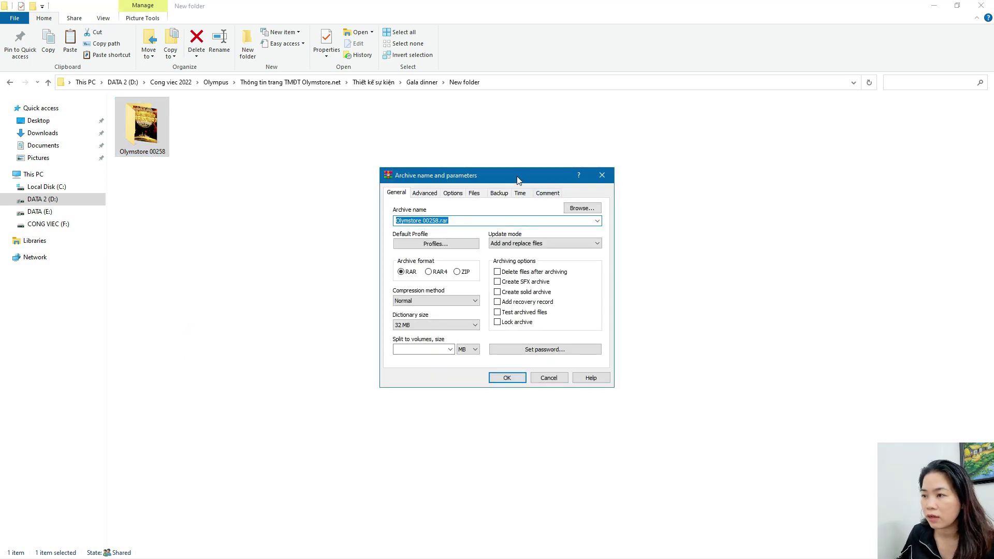
click(546, 349)
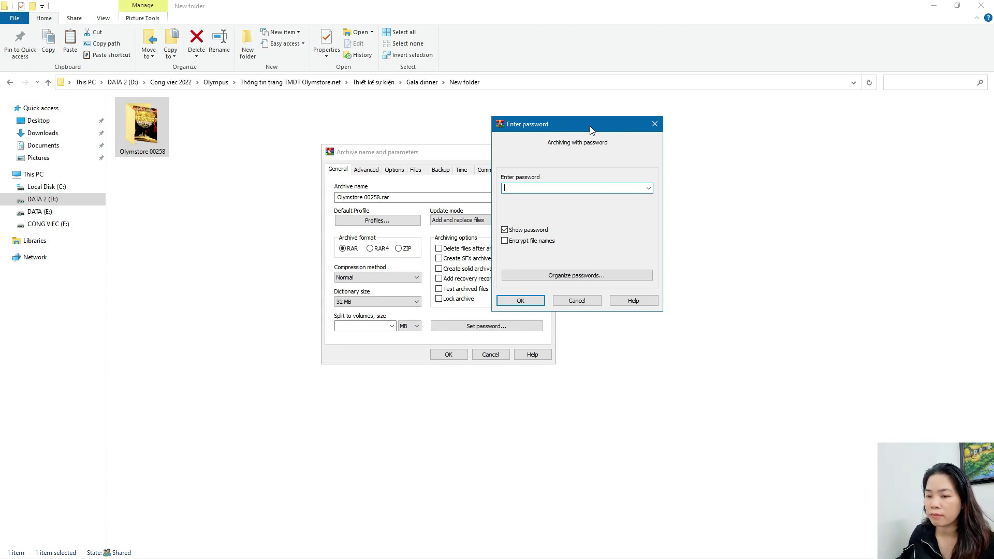
text(1234)
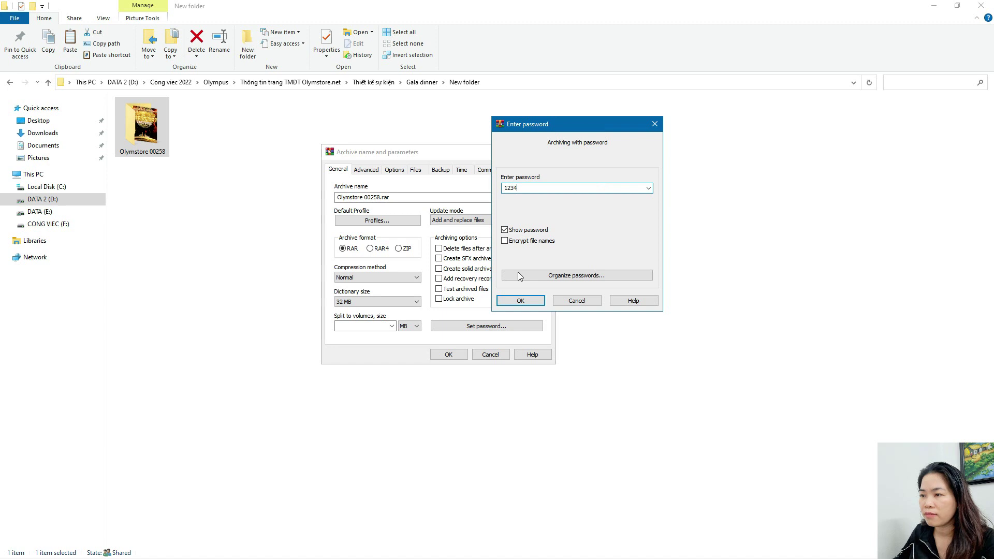
click(521, 302)
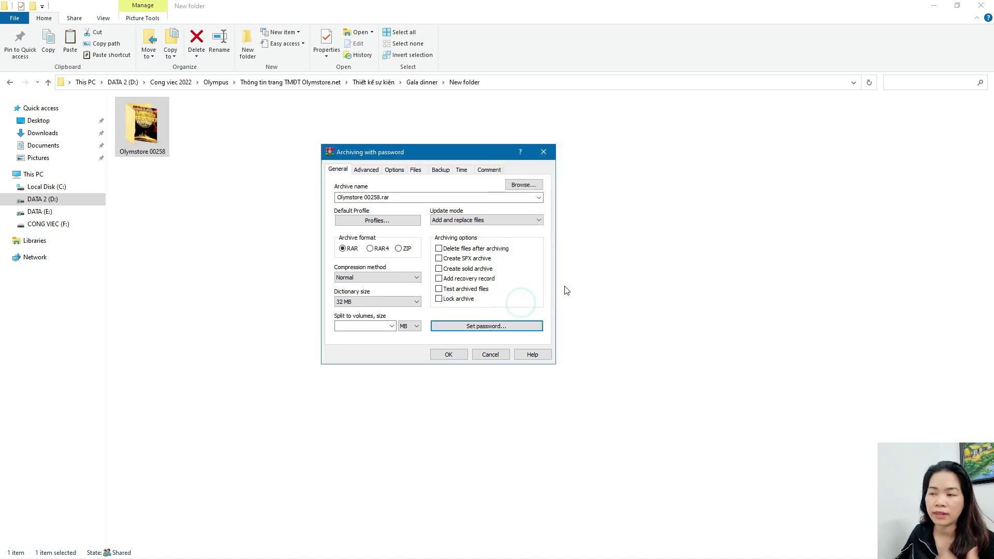
click(455, 355)
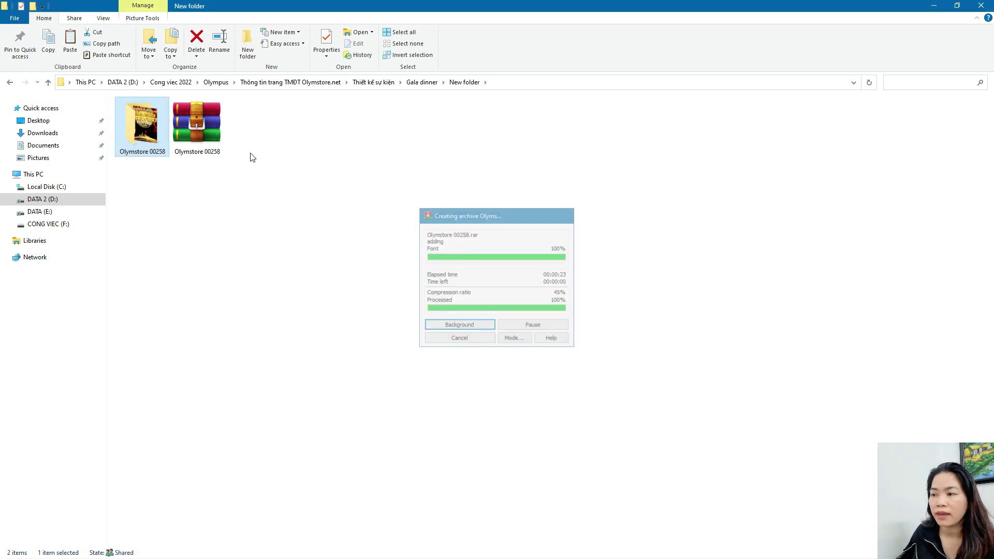
double_click(201, 130)
Open the archived Olymstore 00258 folder and try the .psd file to trigger the password prompt
double_click(423, 177)
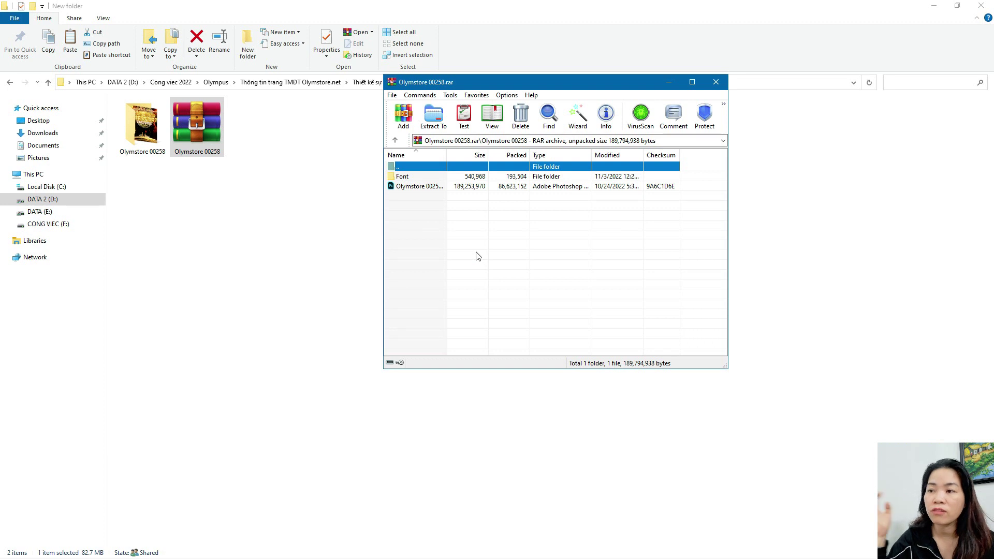
double_click(425, 186)
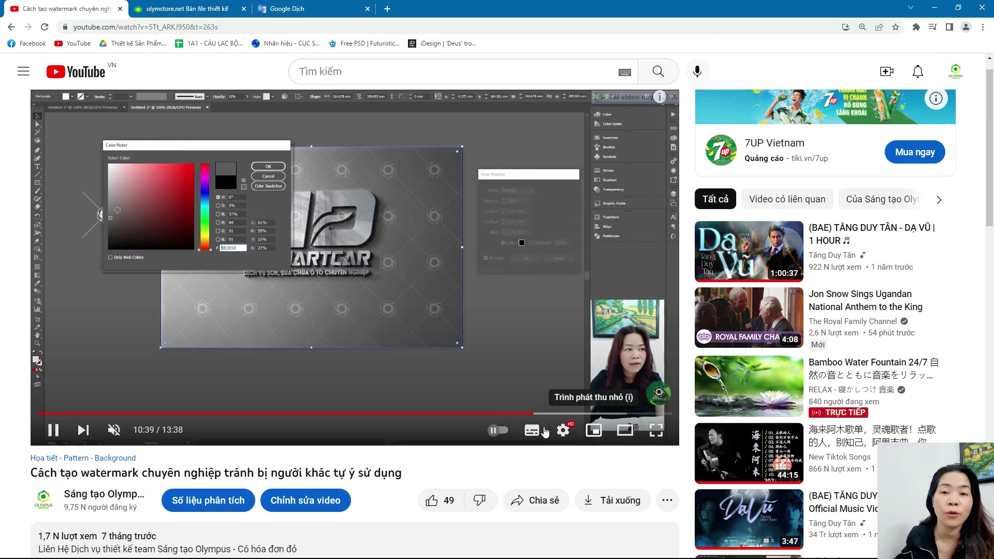
click(224, 8)
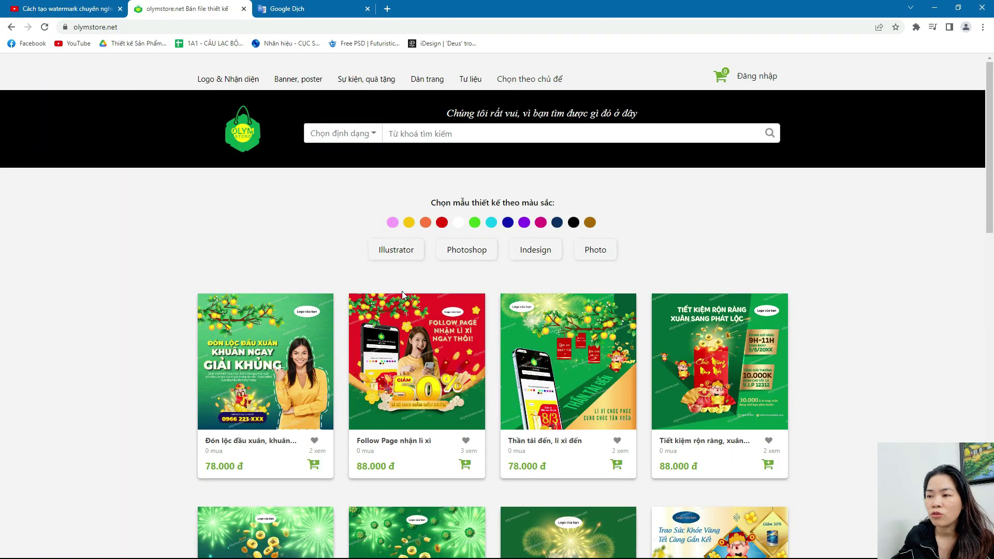
scroll(403, 290, down, 12)
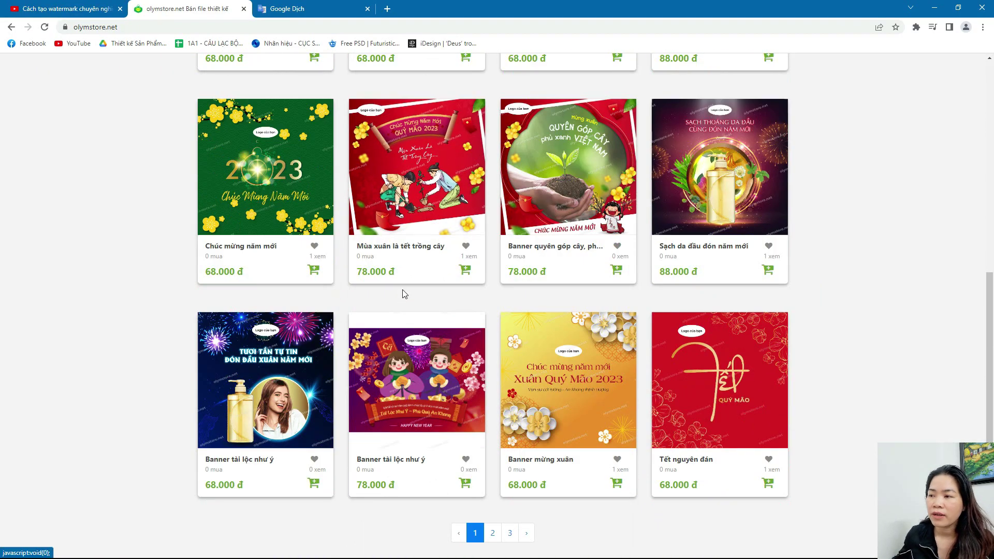
click(494, 533)
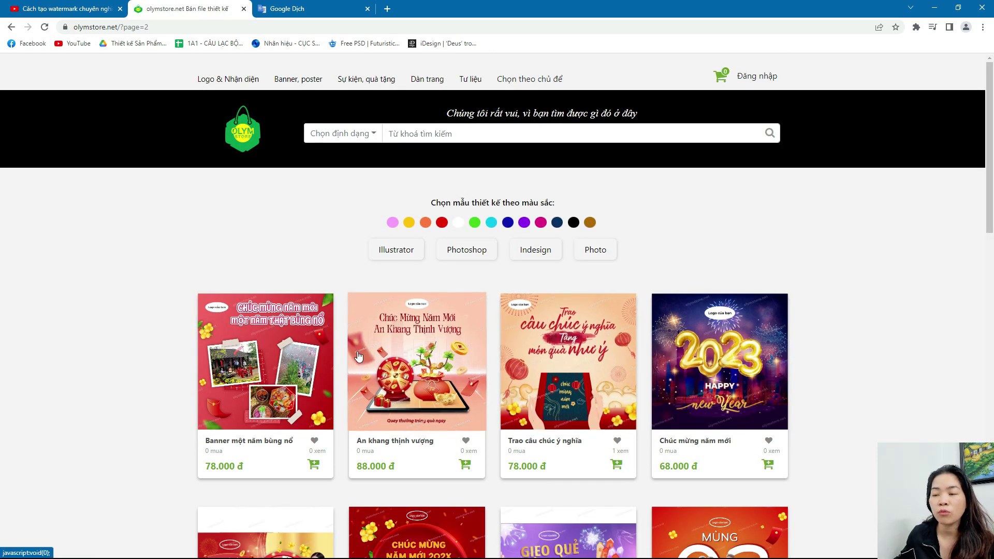
click(297, 368)
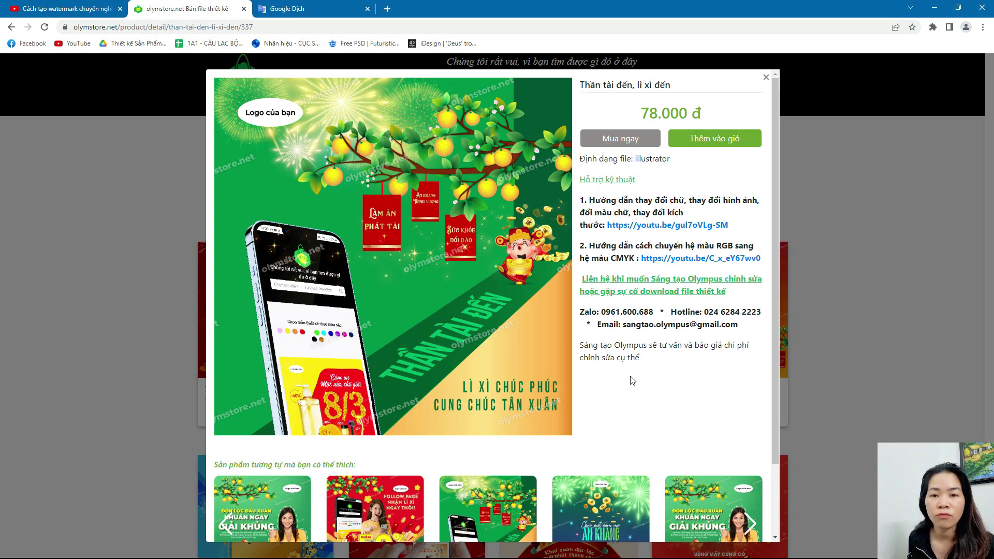
key(ctrl+shift+Tab)
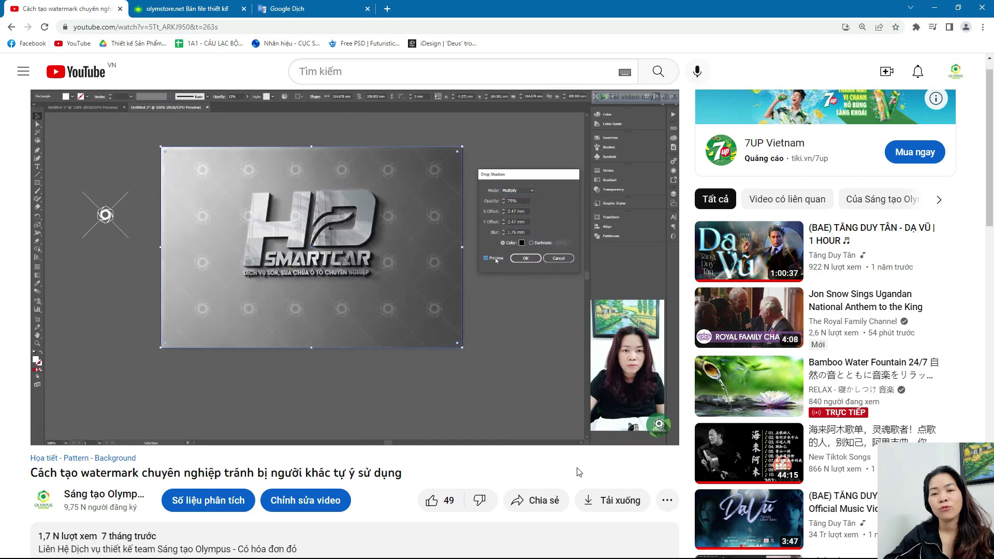